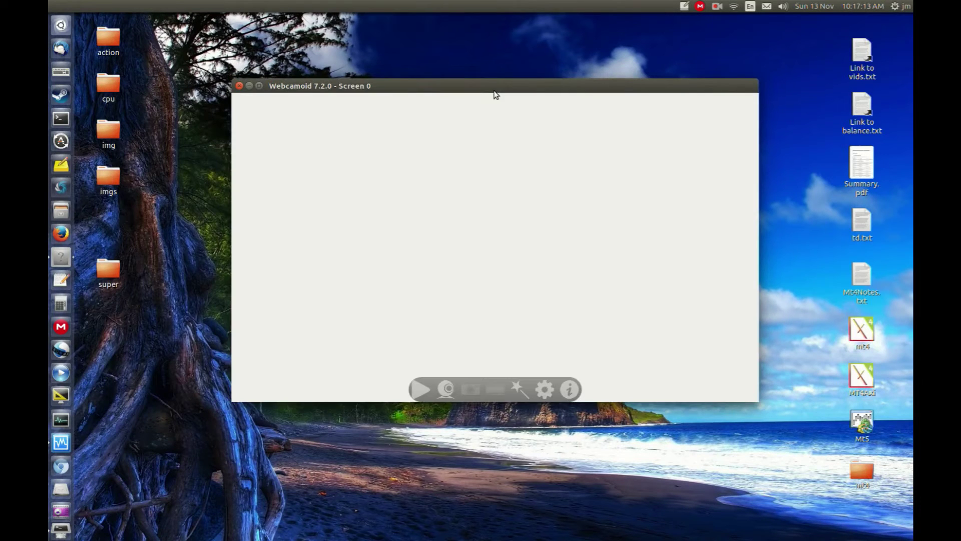
Move the Webcamoid 7.2.0 window into position on the desktop
mouse_move(494, 91)
left_mouse_down()
mouse_move(491, 103)
mouse_move(455, 114)
left_mouse_up()
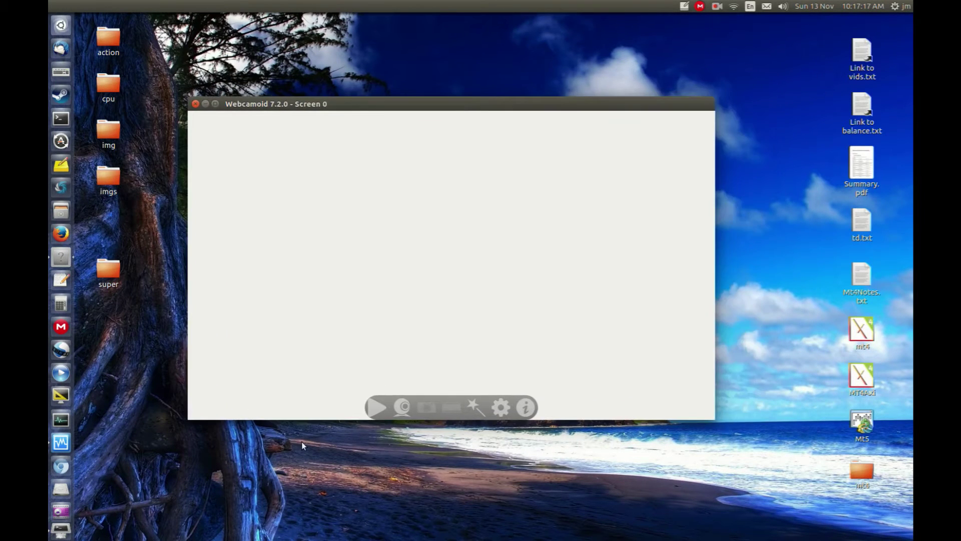
Open the stream source settings and select the screen://0 media file address
left_click(402, 407)
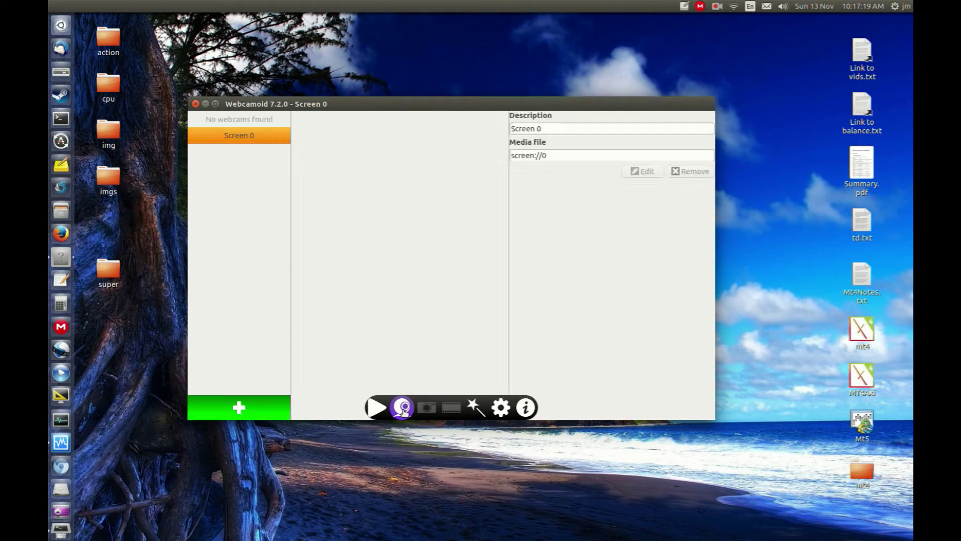
left_click_drag(558, 159, 367, 141)
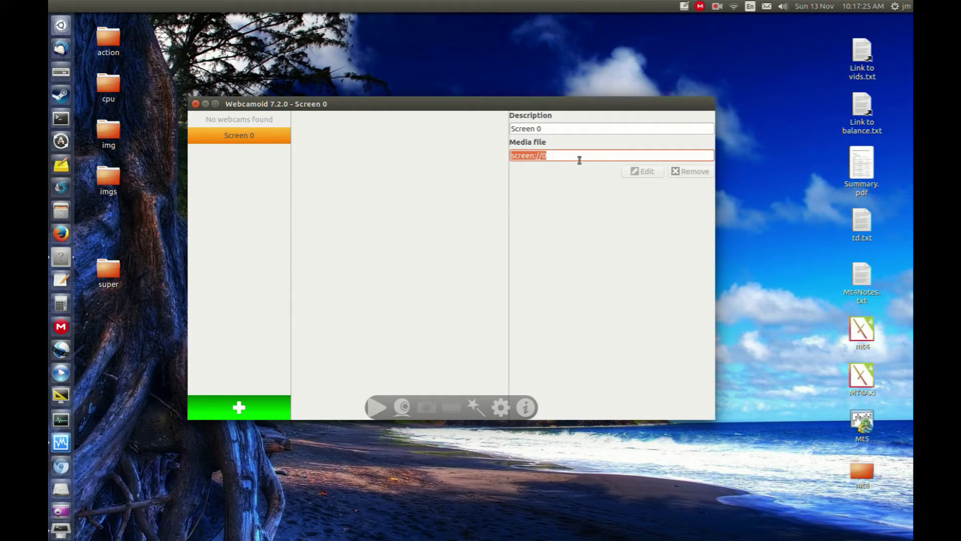
Start streaming Screen 0, reposition the window, and show the photo capture options
left_click(377, 407)
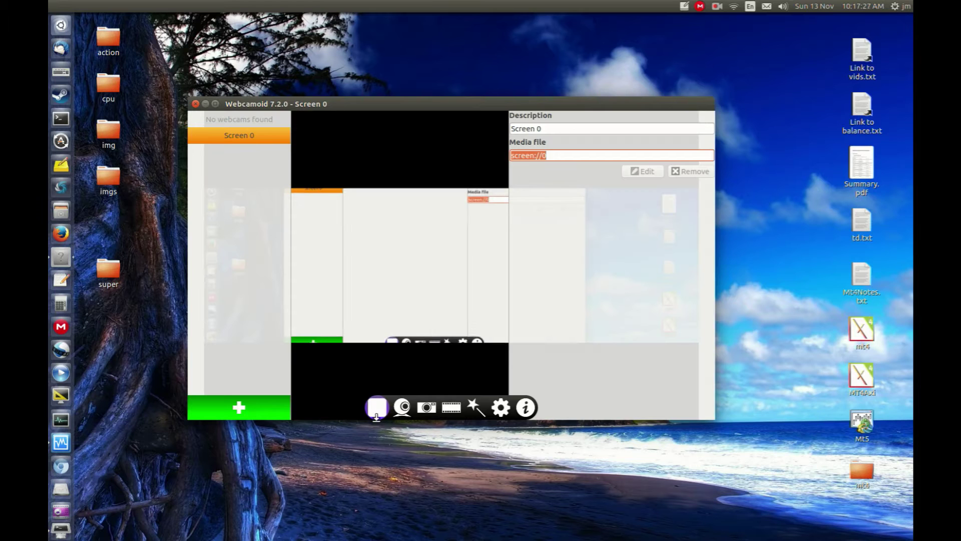
mouse_move(439, 113)
left_mouse_down()
mouse_move(487, 87)
mouse_move(471, 91)
left_mouse_up()
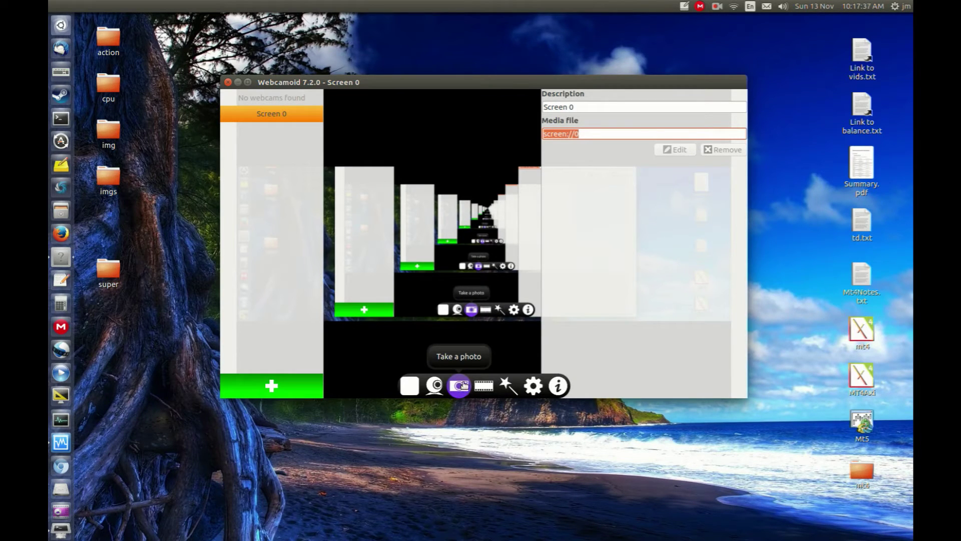
left_click(460, 386)
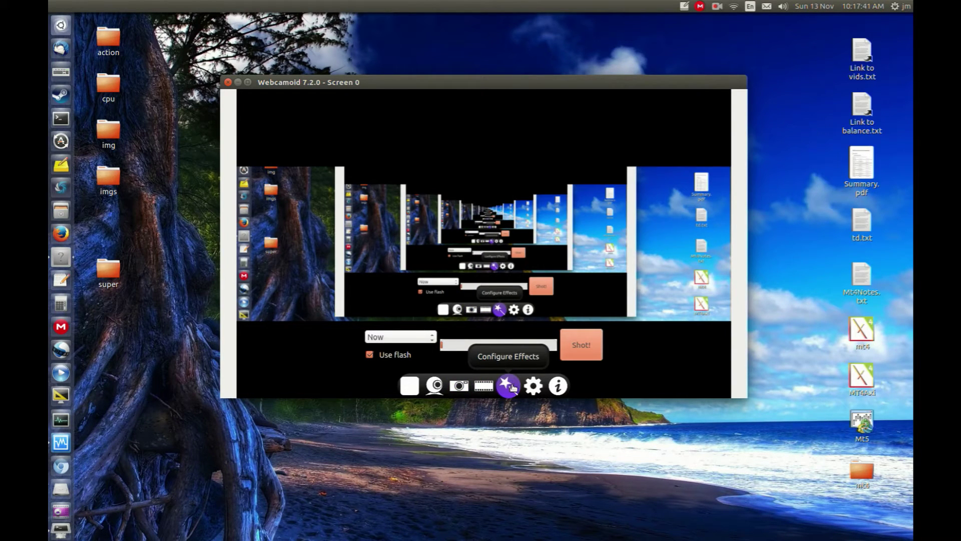
Maximize the Webcamoid window and apply the ASCII art effect from the effects list
left_click(510, 387)
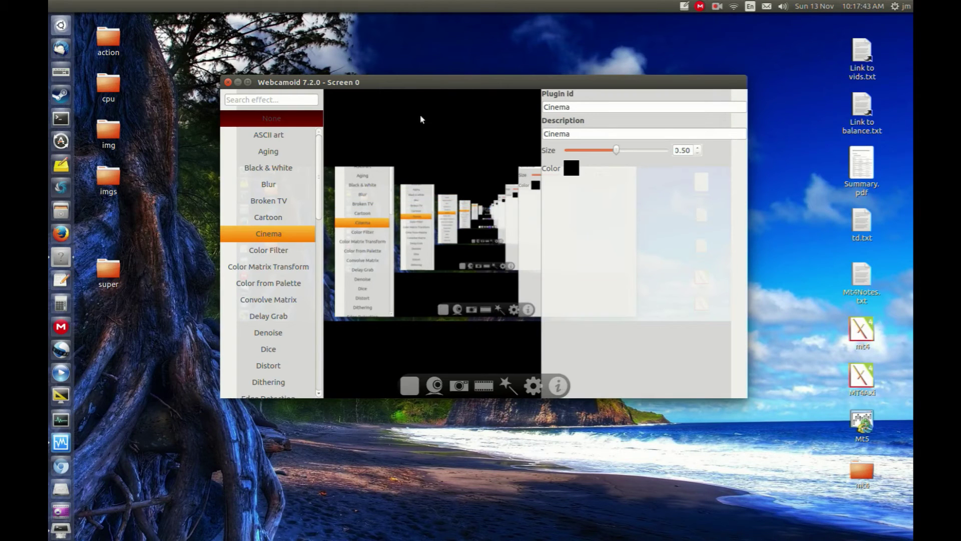
left_click_drag(453, 83, 444, 10)
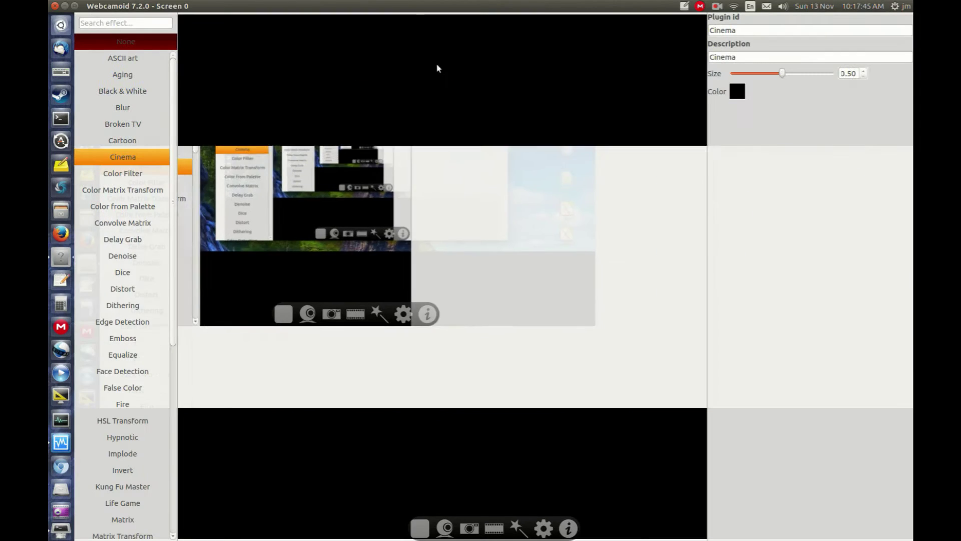
left_click(122, 59)
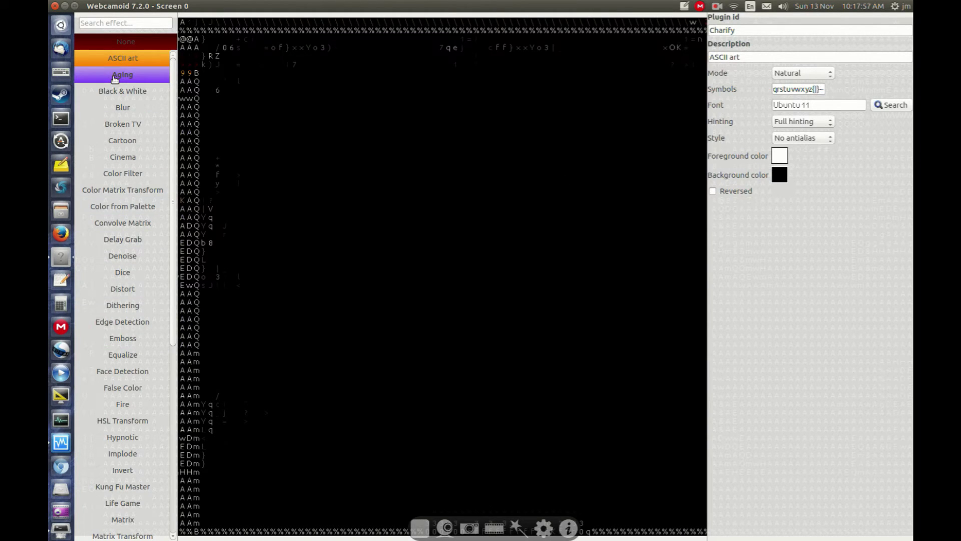
Switch the stream to the Aging effect, then restore the window from full screen
left_click(114, 76)
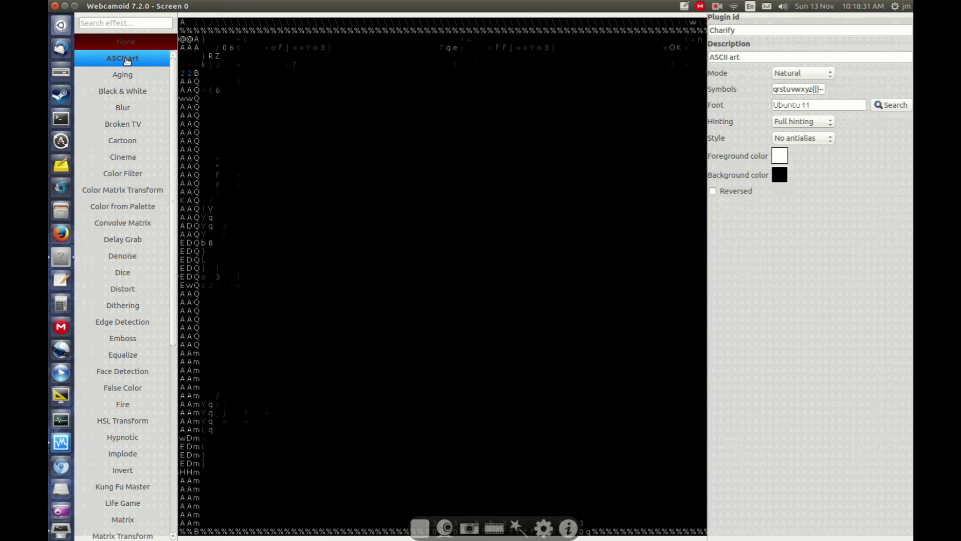
double_click(277, 5)
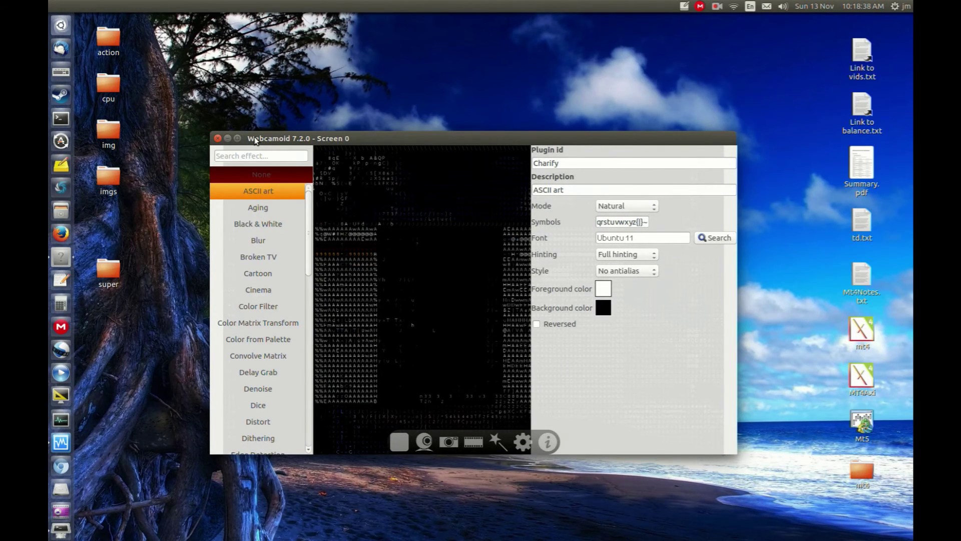
Open a terminal and run 'sudo apt install webcamoid -y'
left_click_drag(255, 141, 278, 141)
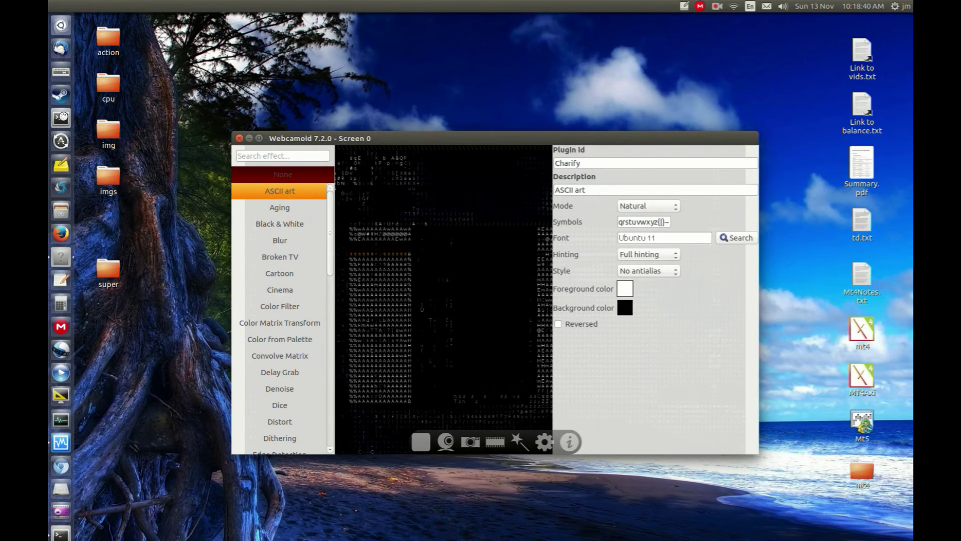
key("ctrl+alt+t")
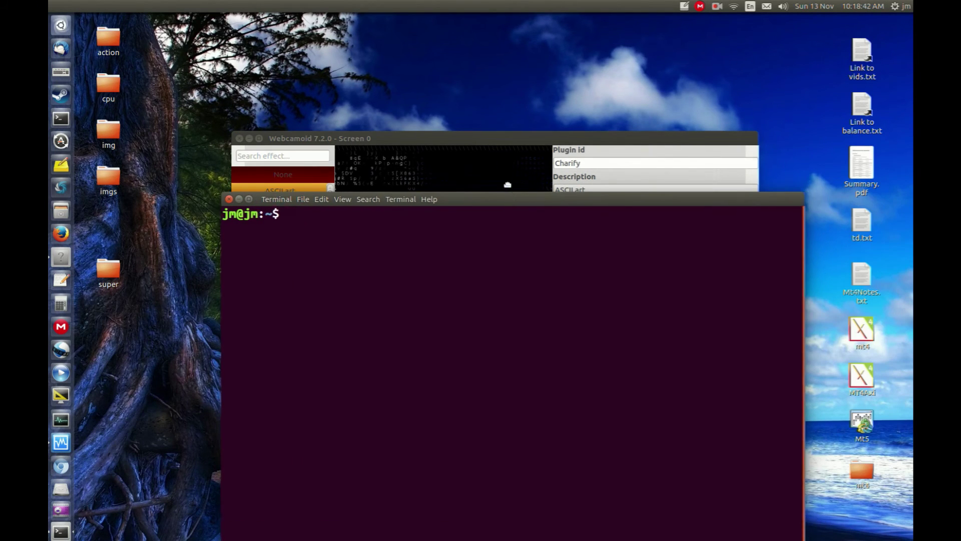
left_click_drag(508, 185, 504, 160)
type("sudo ap")
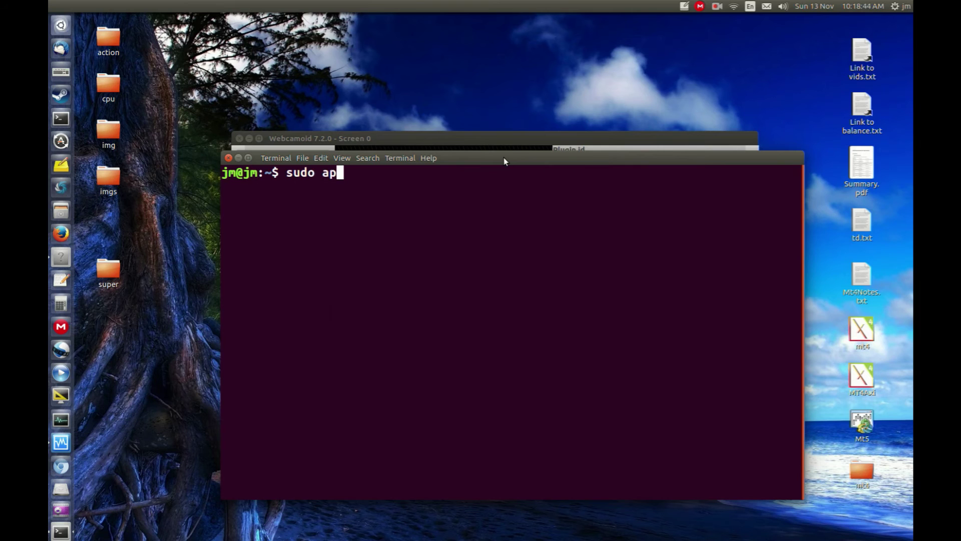
type("t install web")
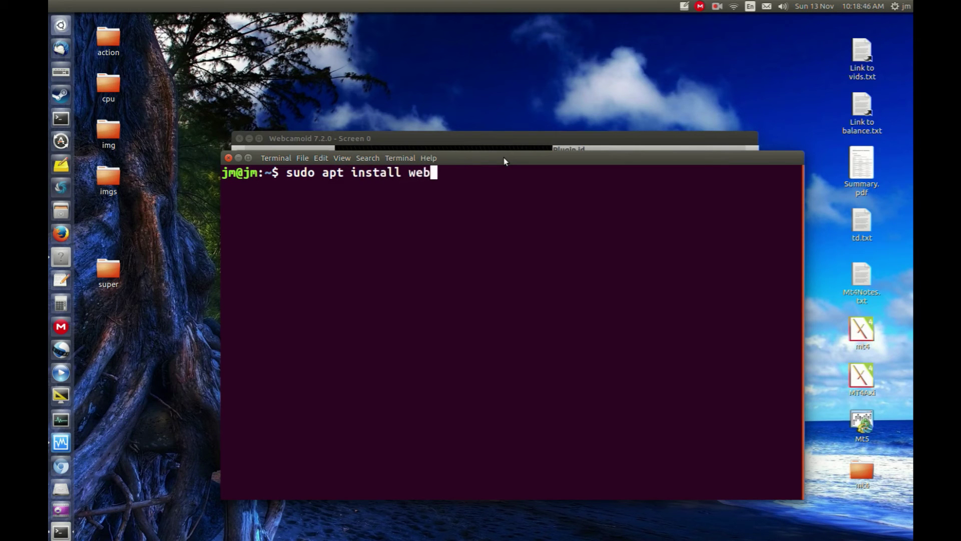
type("camo")
type("id -y")
key("Return")
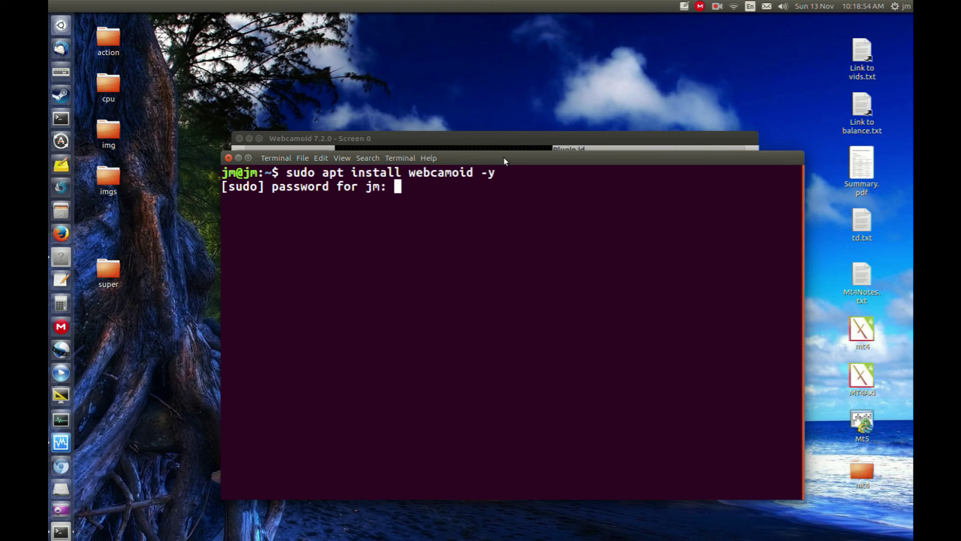
Submit the sudo password and move the terminal window up and left
key("Return")
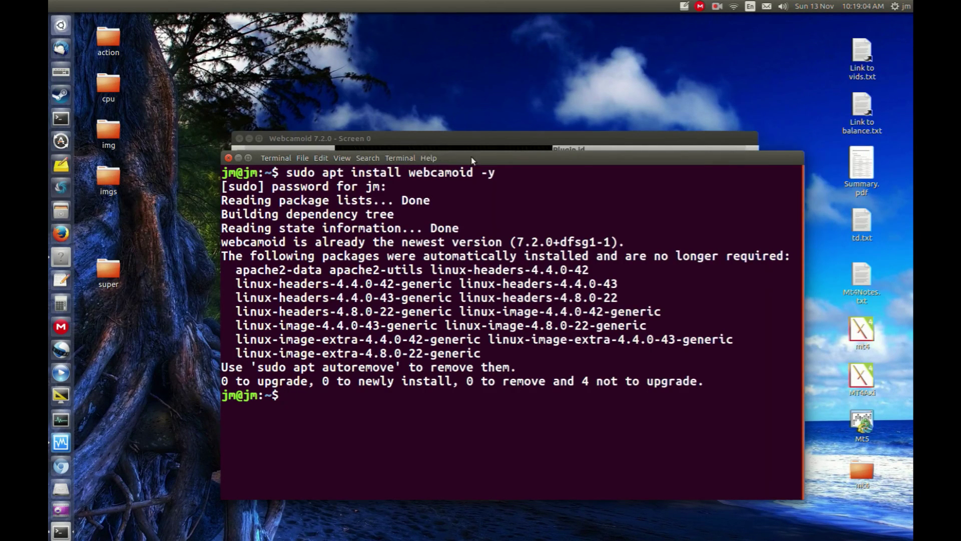
mouse_move(472, 158)
left_mouse_down()
mouse_move(457, 151)
mouse_move(453, 131)
left_mouse_up()
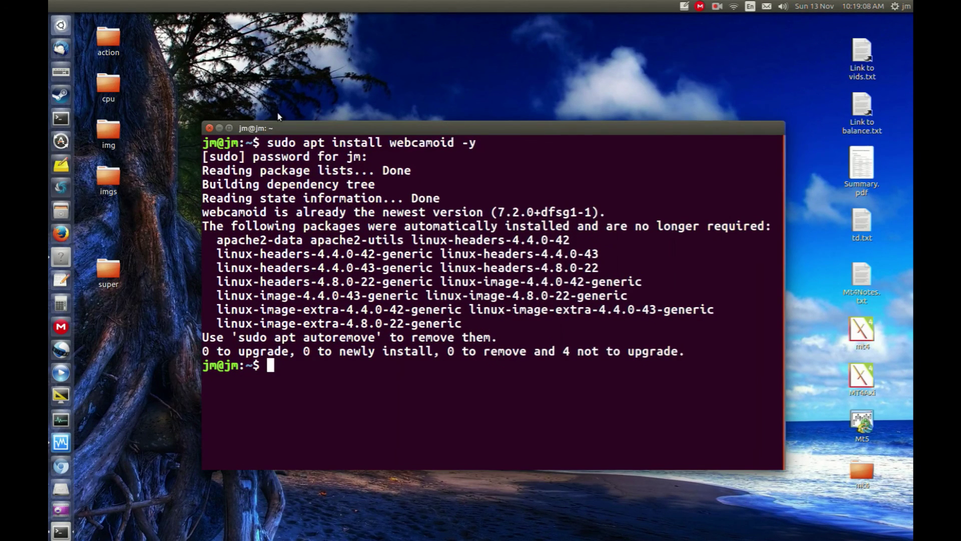